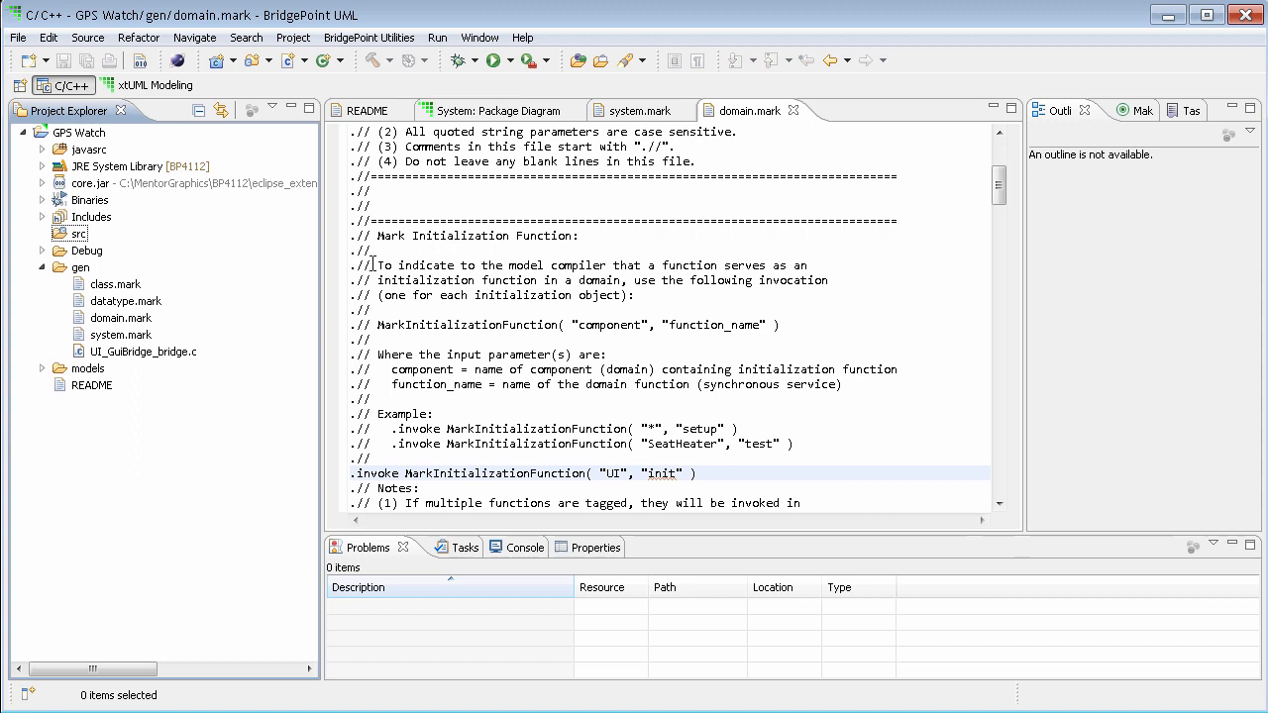
Select the GPS Watch project in Project Explorer and bring up its context menu
{"action": "left_click", "coordinate": [90, 134]}
{"action": "left_click", "coordinate": [90, 134]}
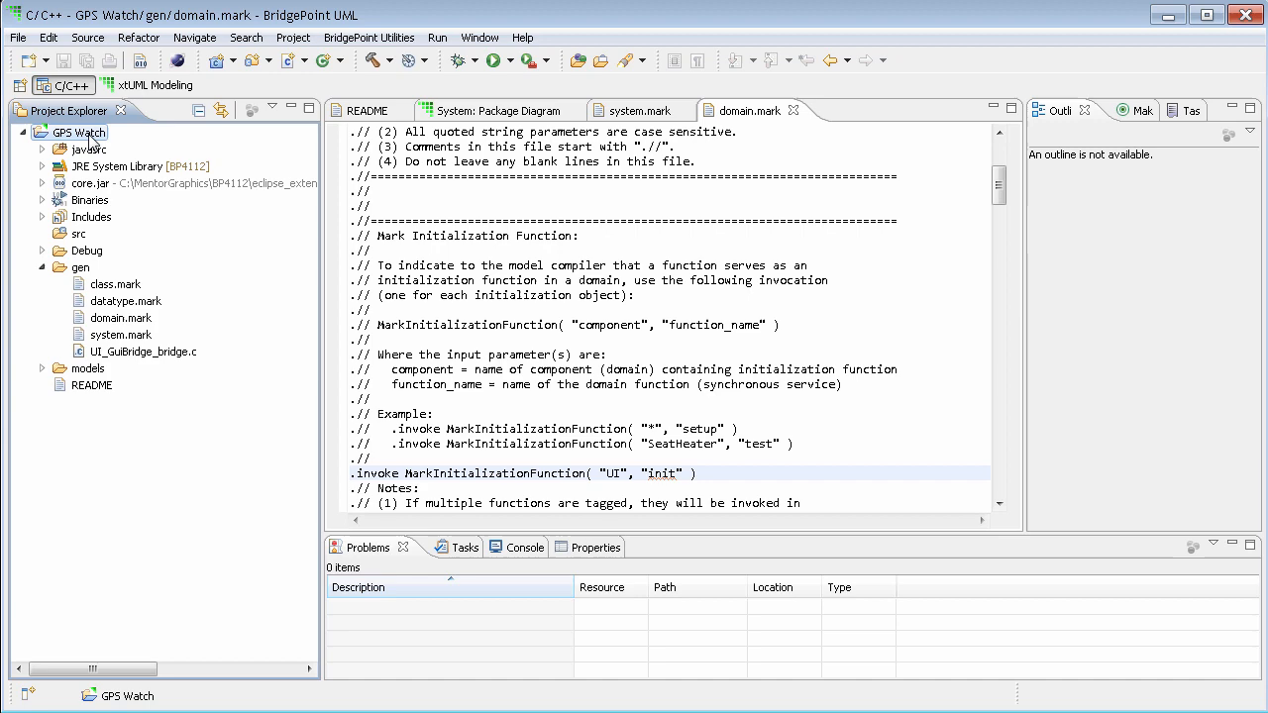
{"action": "right_click", "coordinate": [90, 138]}
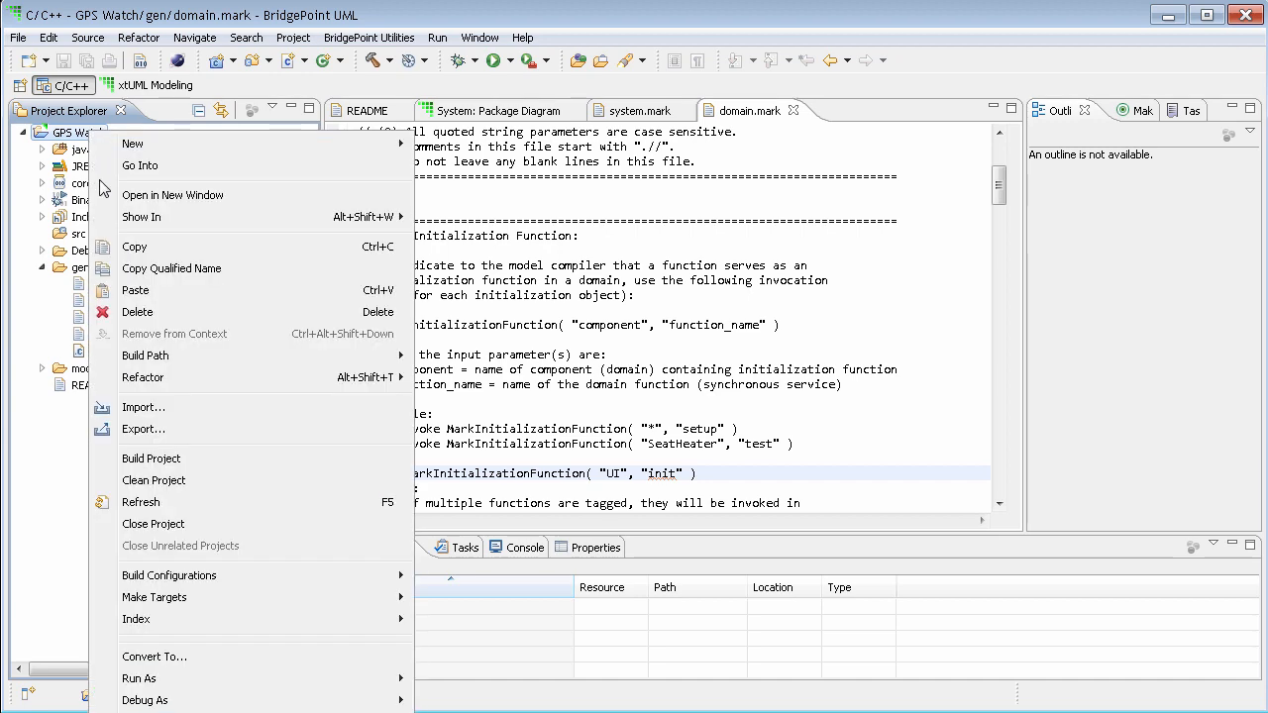
Run Build Project until 'Build complete', then reveal GPSWatch.exe under Binaries
{"action": "left_click", "coordinate": [151, 459]}
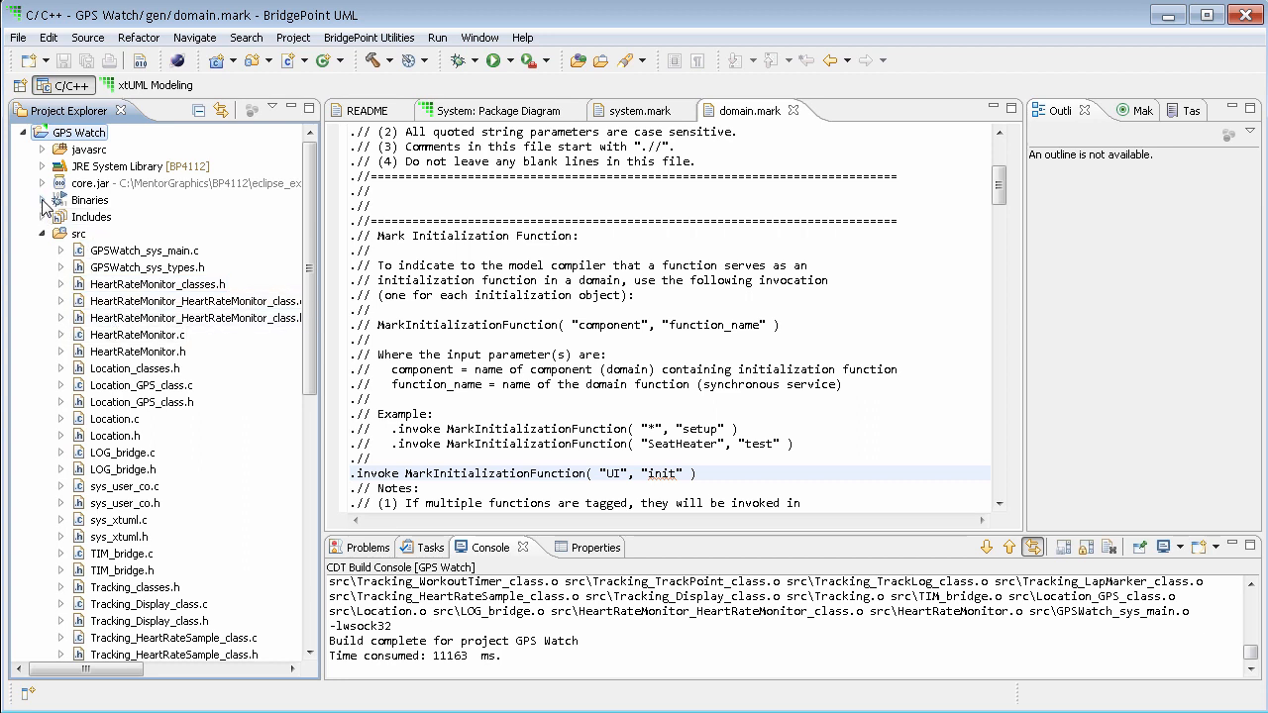
{"action": "left_click", "coordinate": [45, 201]}
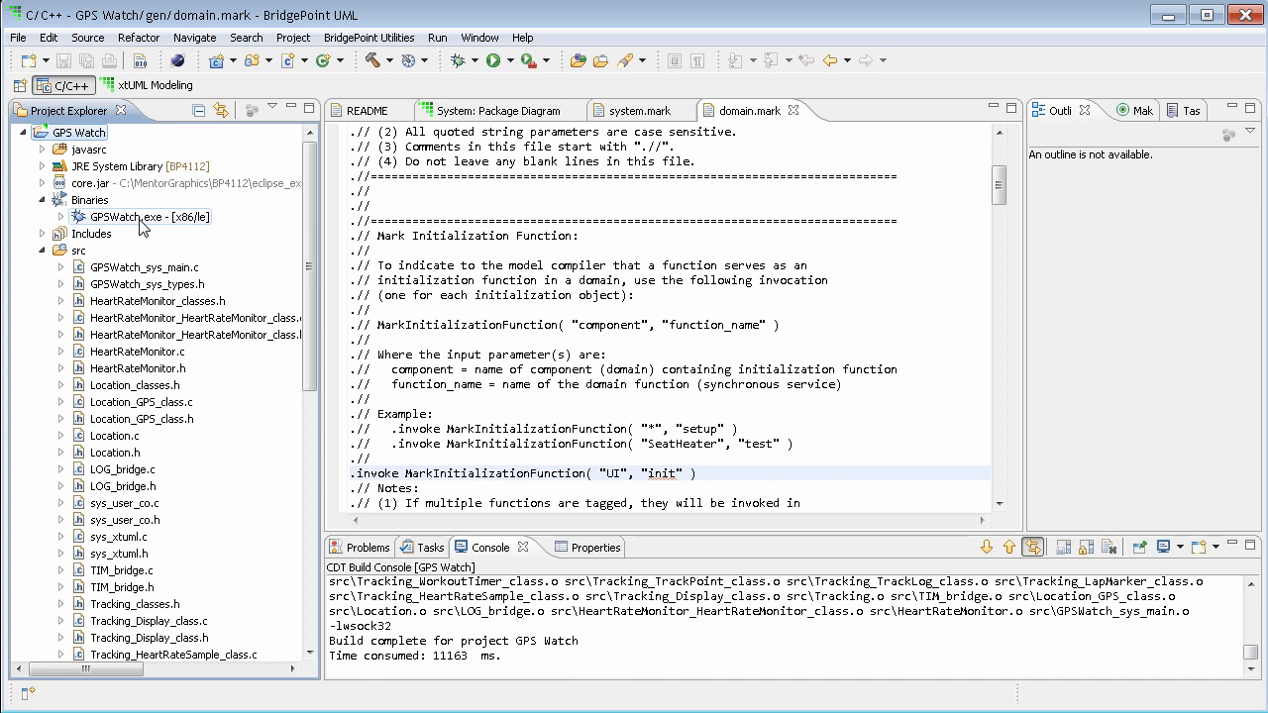
{"action": "left_click", "coordinate": [293, 37]}
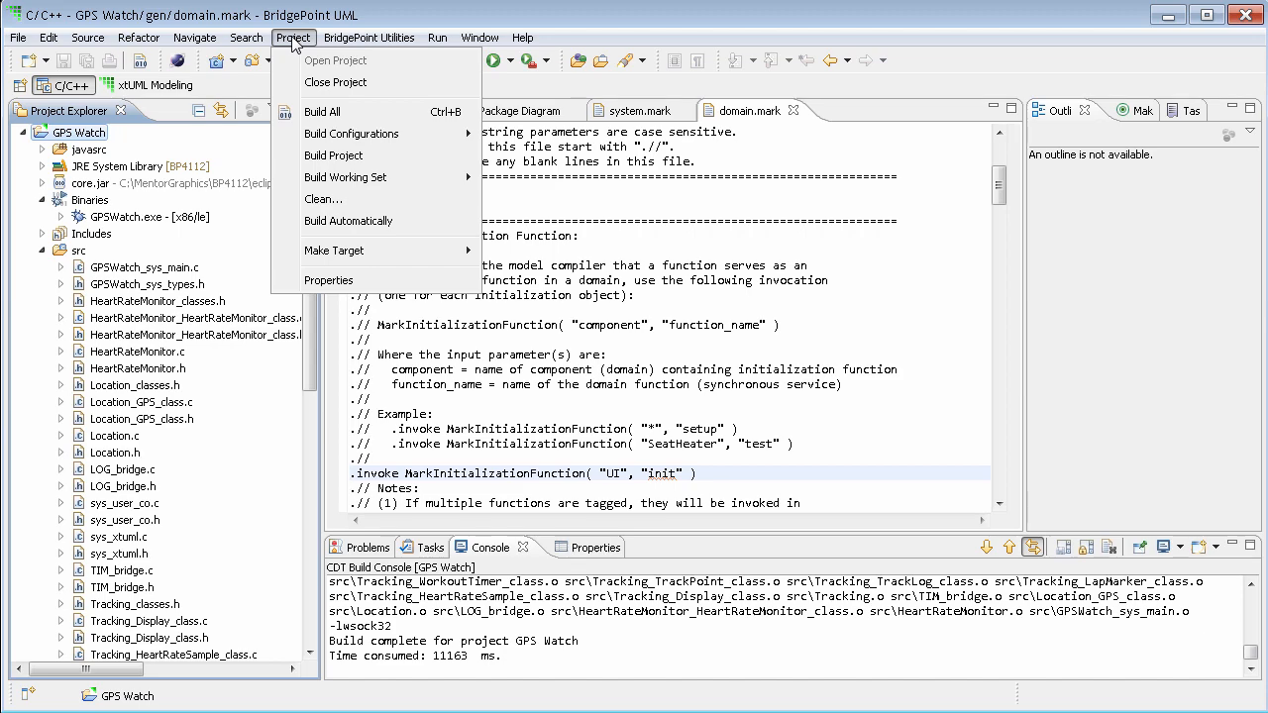